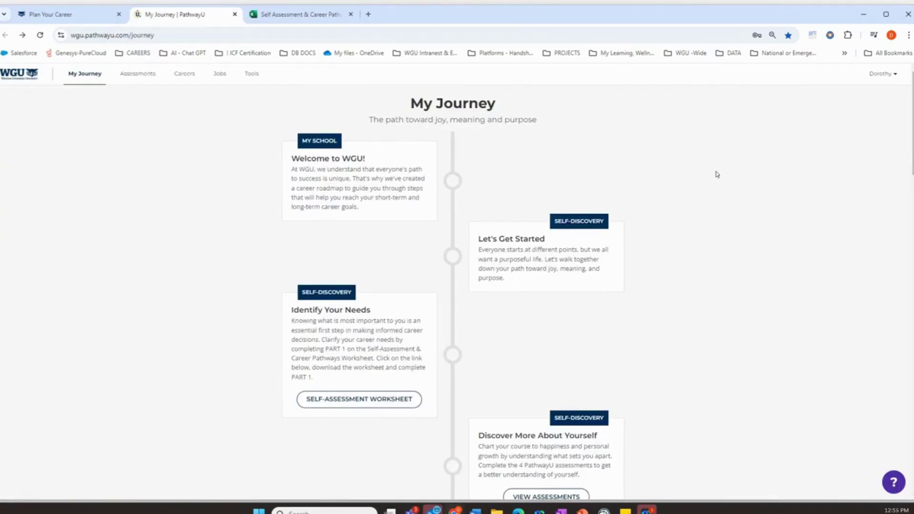
pyautogui.scroll(-3, 693, 150)
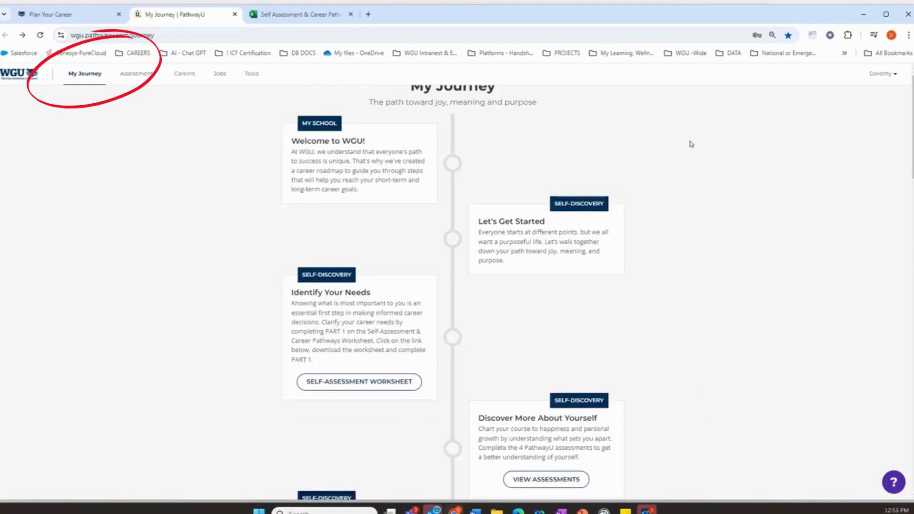
pyautogui.scroll(-3, 707, 193)
pyautogui.scroll(-3, 720, 214)
pyautogui.scroll(-3, 720, 214)
pyautogui.scroll(-2, 720, 213)
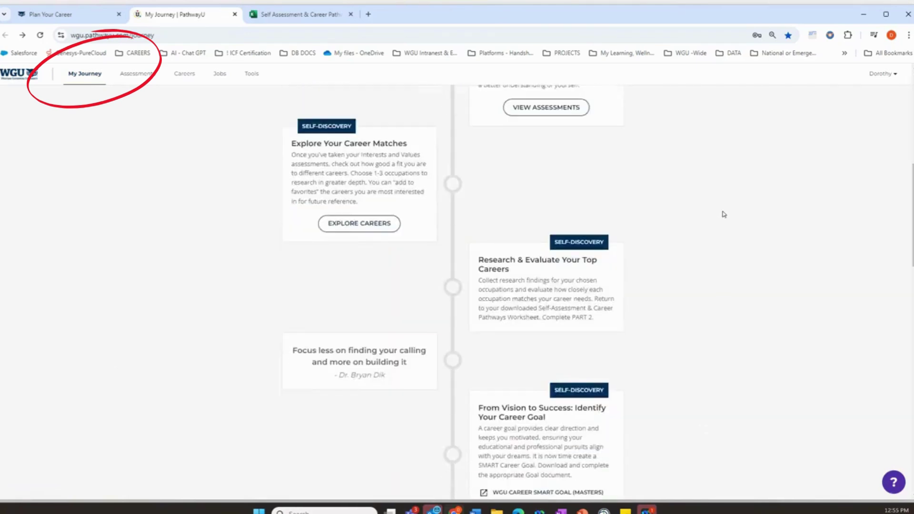
pyautogui.scroll(5, 719, 214)
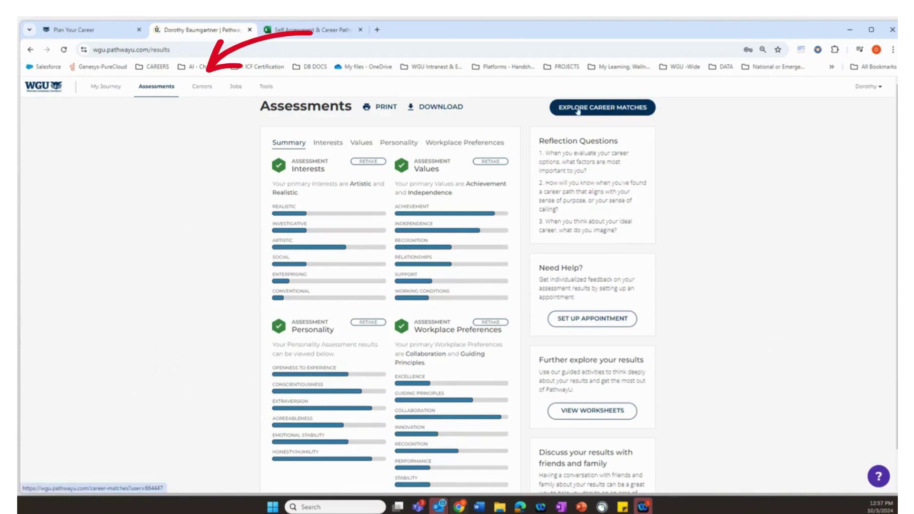
# - Show career matches by subject area and list the Arts, Media, & Communication careers
pyautogui.click(580, 111)
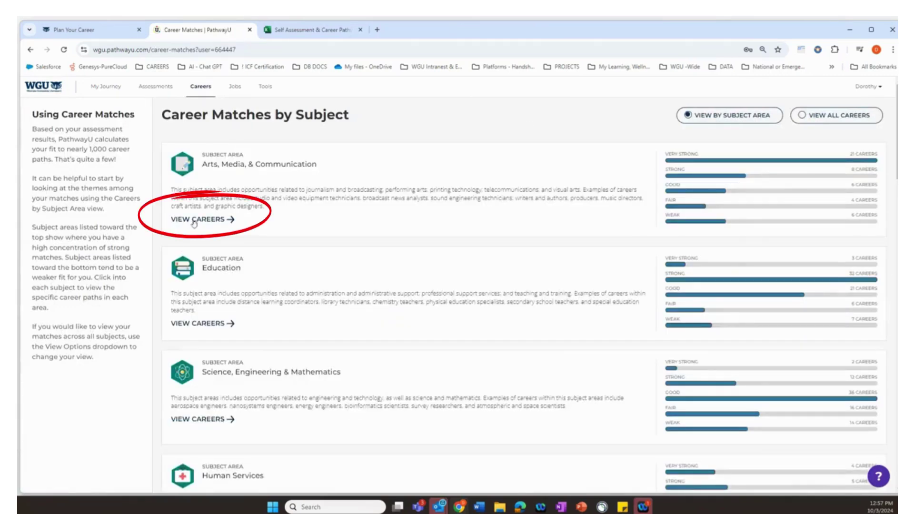
pyautogui.click(201, 220)
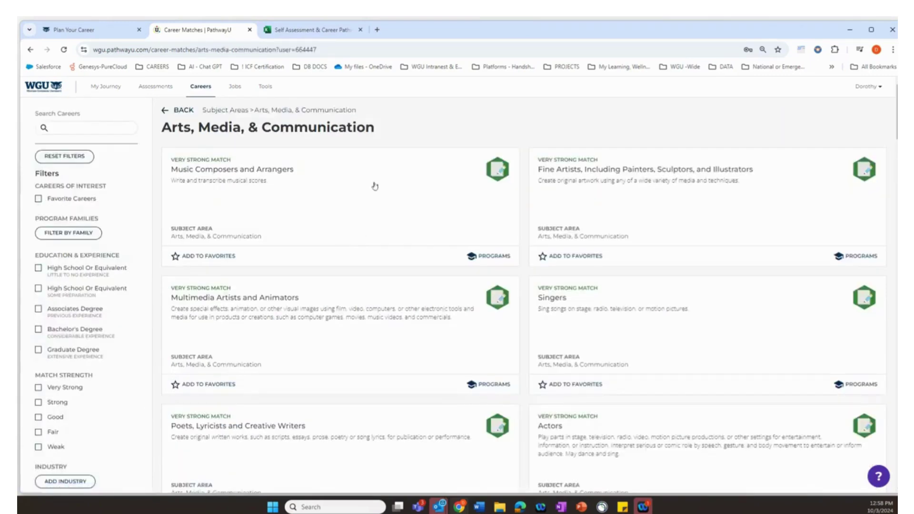
# - Open the Fine Artists, Including Painters, Sculptors, and Illustrators career detail page
pyautogui.click(643, 193)
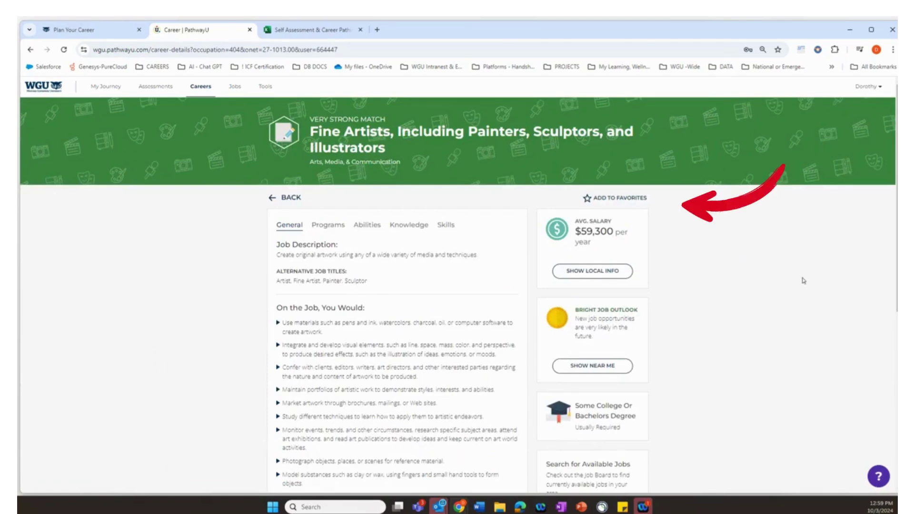
pyautogui.scroll(-3, 797, 274)
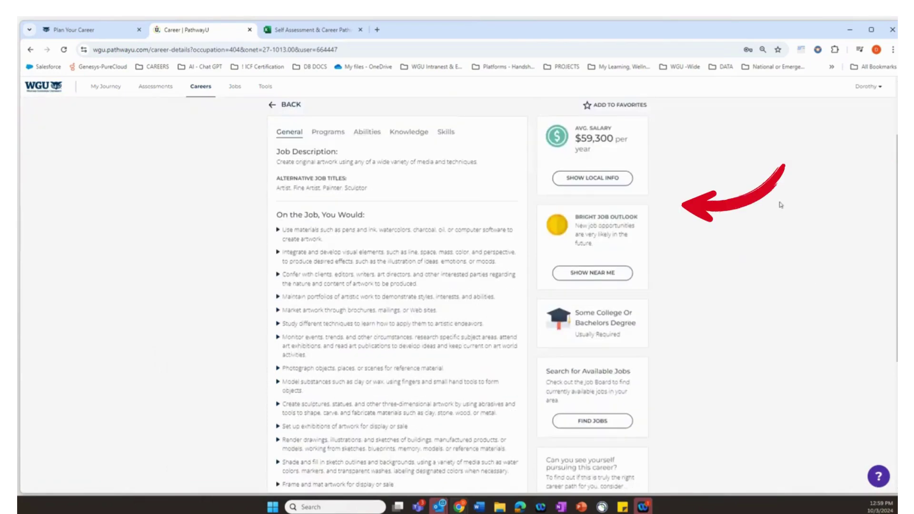
pyautogui.scroll(-2, 779, 205)
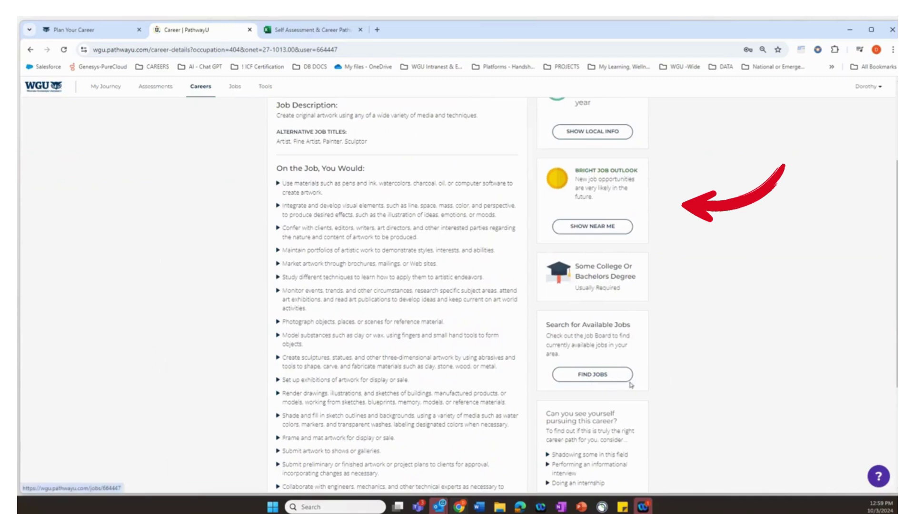